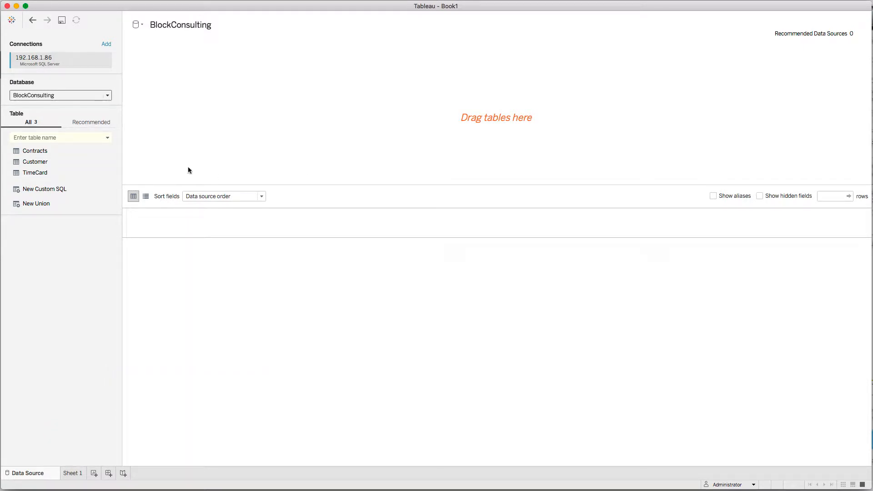
Step: Add the TimeCard and Contracts tables and inner-join them on Contract Number = Contract ID
{"action": "left_click_drag", "start_coordinate": [39, 172], "coordinate": [227, 121]}
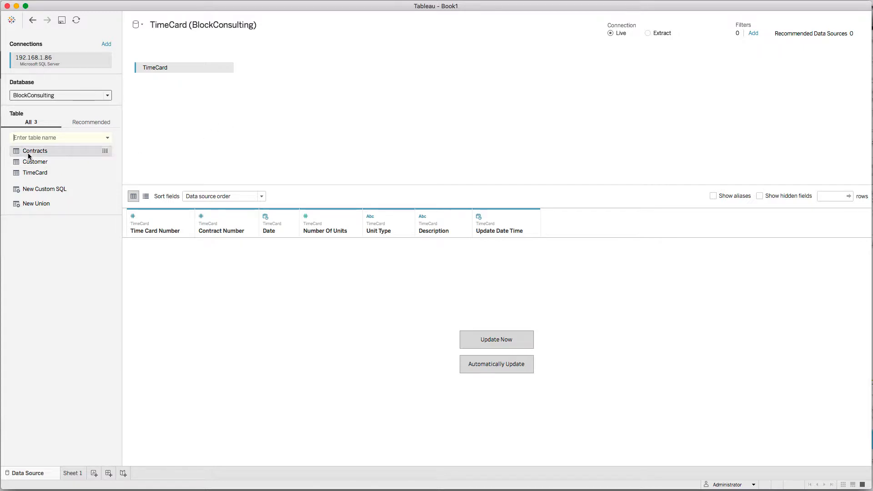
{"action": "left_click_drag", "start_coordinate": [28, 156], "coordinate": [240, 131]}
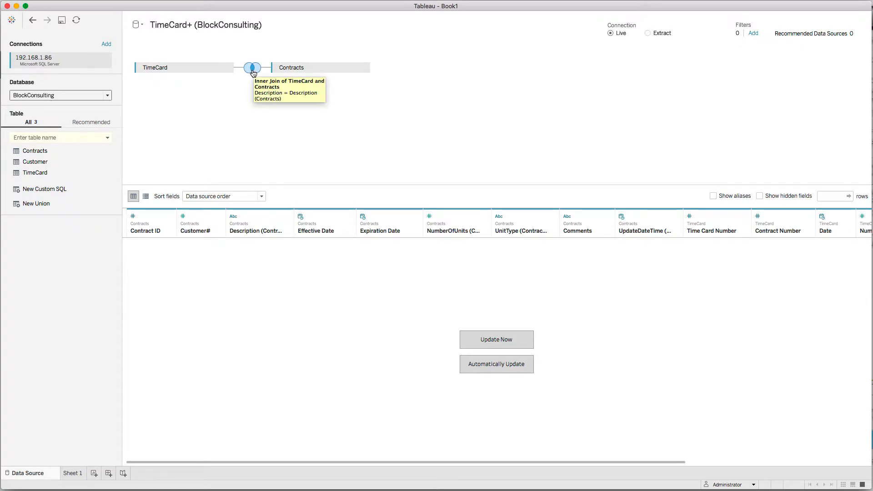
{"action": "left_click", "coordinate": [253, 72]}
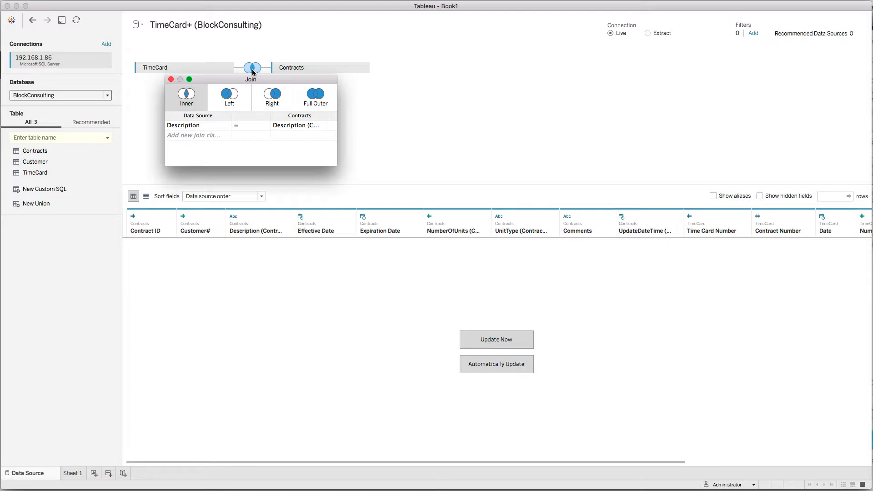
{"action": "left_click", "coordinate": [201, 126]}
{"action": "left_click", "coordinate": [333, 126]}
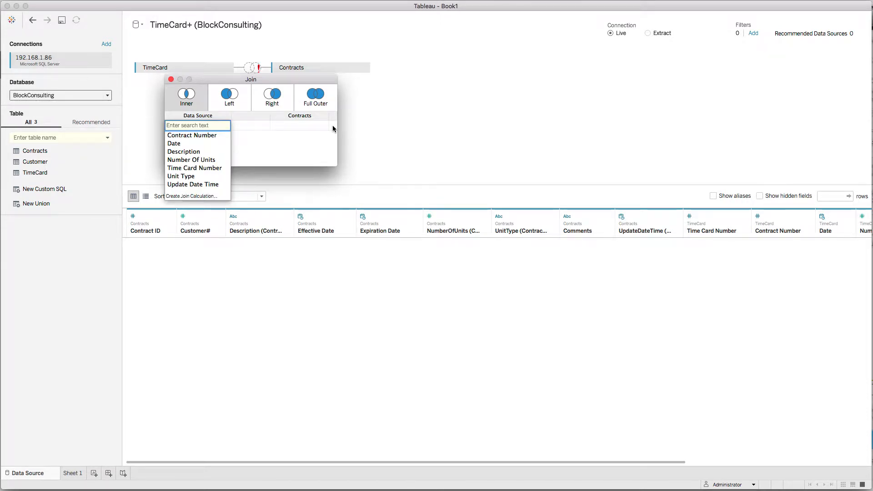
{"action": "left_click", "coordinate": [187, 136]}
{"action": "left_click", "coordinate": [301, 126]}
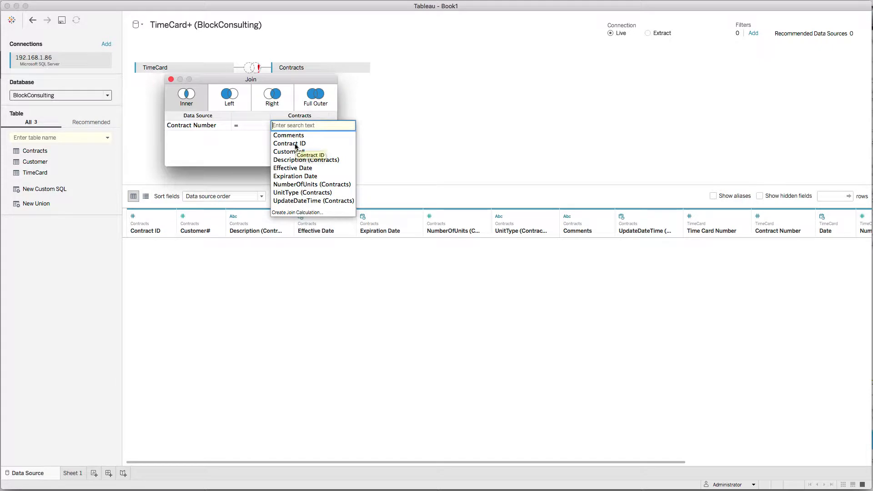
{"action": "left_click", "coordinate": [296, 145]}
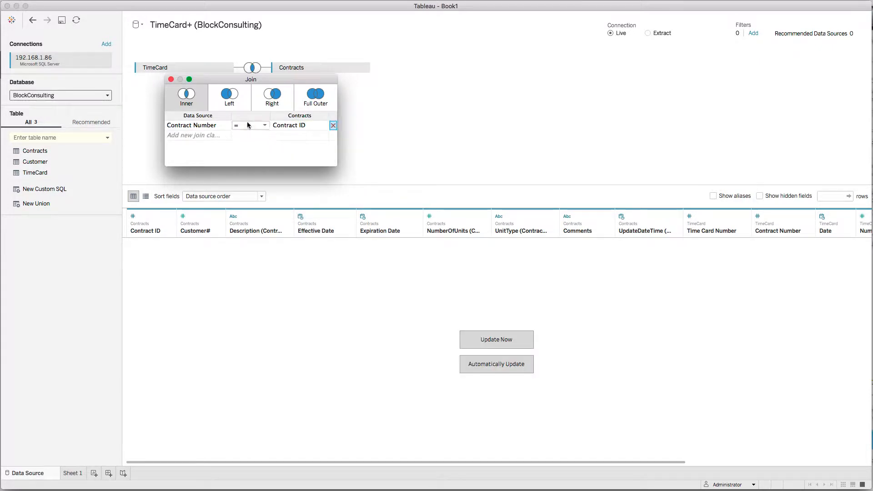
{"action": "left_click", "coordinate": [171, 80]}
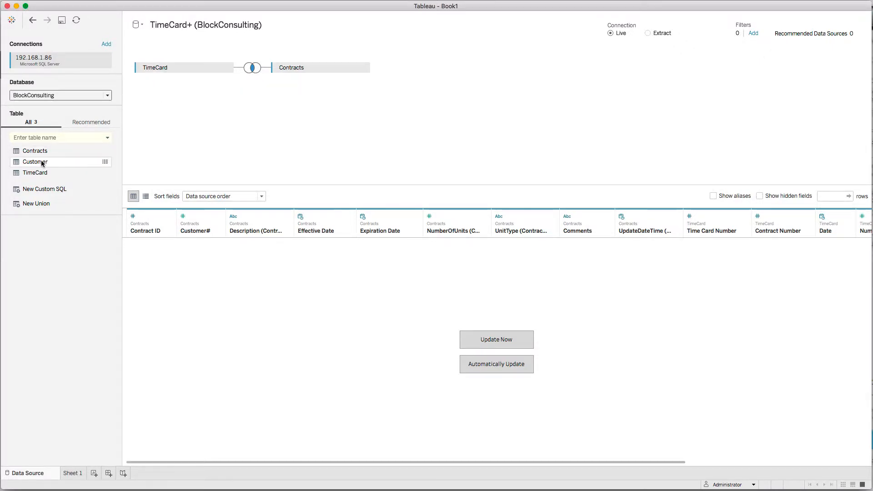
Step: Add the Customer table with an inner join matching Customer# from Contracts to Customer Number
{"action": "left_click_drag", "start_coordinate": [105, 162], "coordinate": [252, 148]}
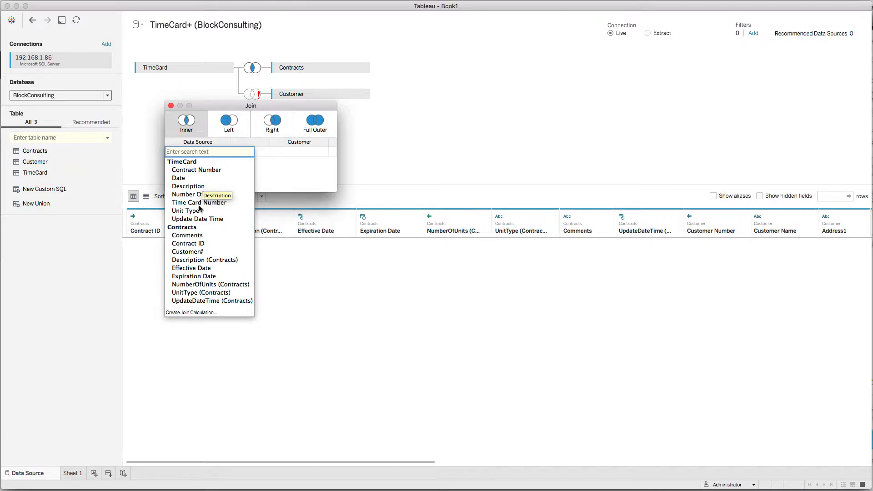
{"action": "left_click", "coordinate": [196, 253]}
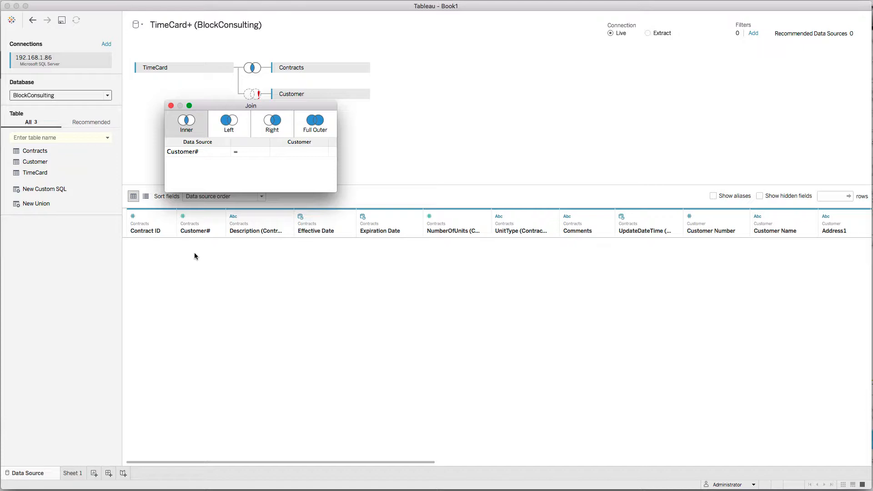
{"action": "left_click", "coordinate": [288, 153]}
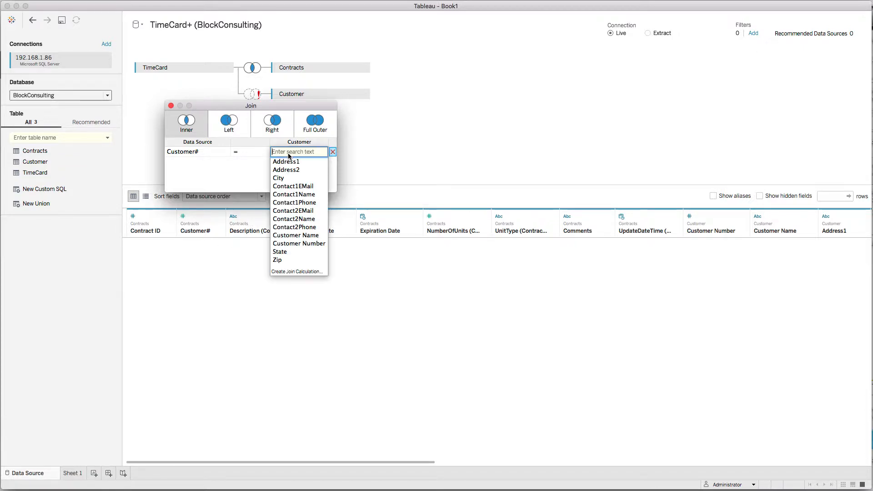
{"action": "left_click", "coordinate": [293, 244]}
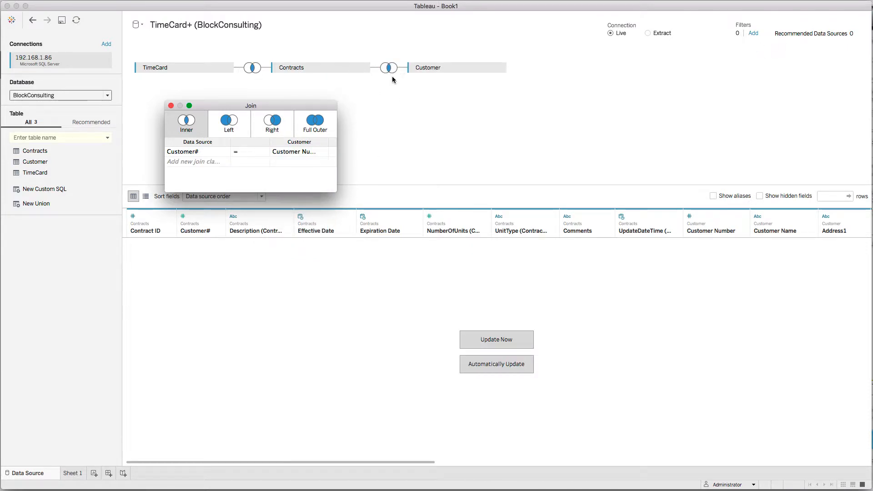
{"action": "left_click", "coordinate": [173, 106]}
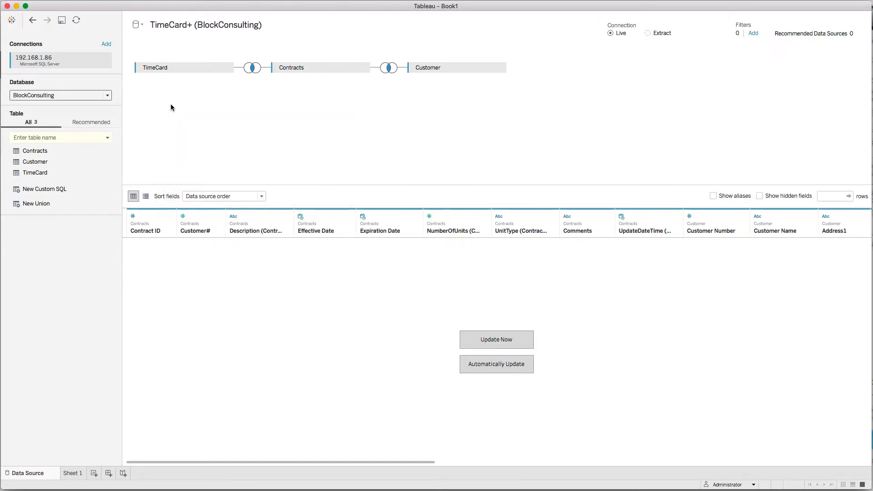
Step: Create a new worksheet and connect to the saved Sample - Superstore data source
{"action": "left_click", "coordinate": [94, 474]}
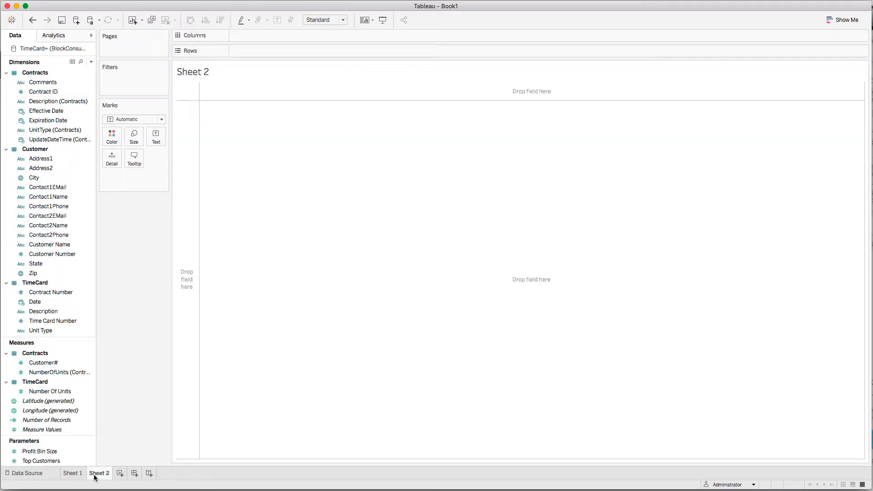
{"action": "left_click", "coordinate": [76, 23]}
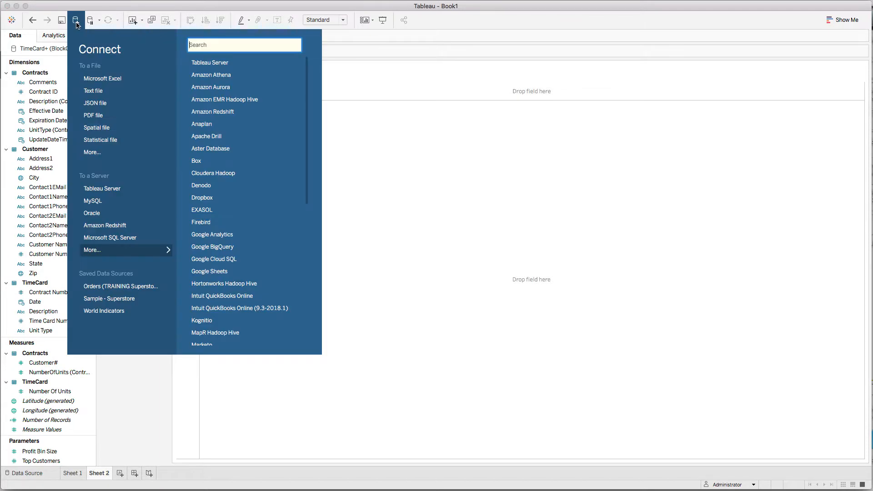
{"action": "left_click", "coordinate": [114, 299]}
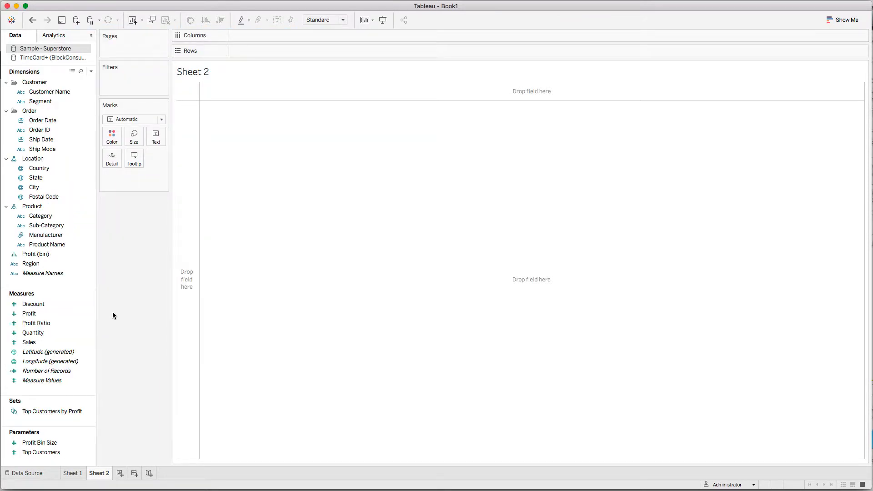
Step: Open the data source page for Sample - Superstore and join the Returns sheet to Orders
{"action": "left_click", "coordinate": [36, 473]}
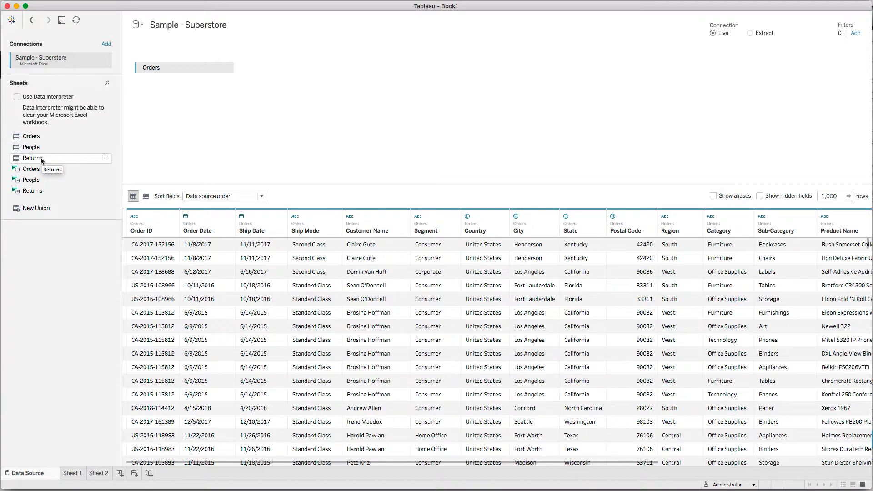
{"action": "left_click_drag", "start_coordinate": [41, 160], "coordinate": [280, 121]}
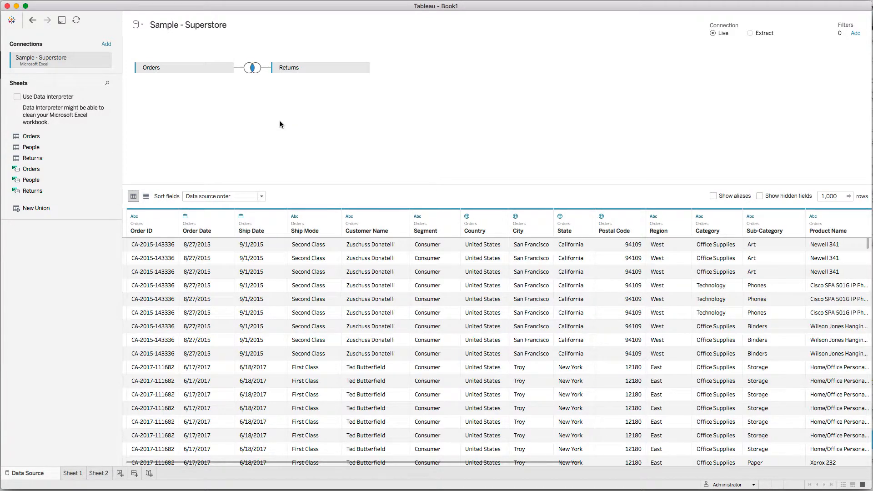
Step: Examine the Inner, Left, Right and Full Outer options and the clause of the join between Orders and Returns
{"action": "left_click", "coordinate": [253, 69]}
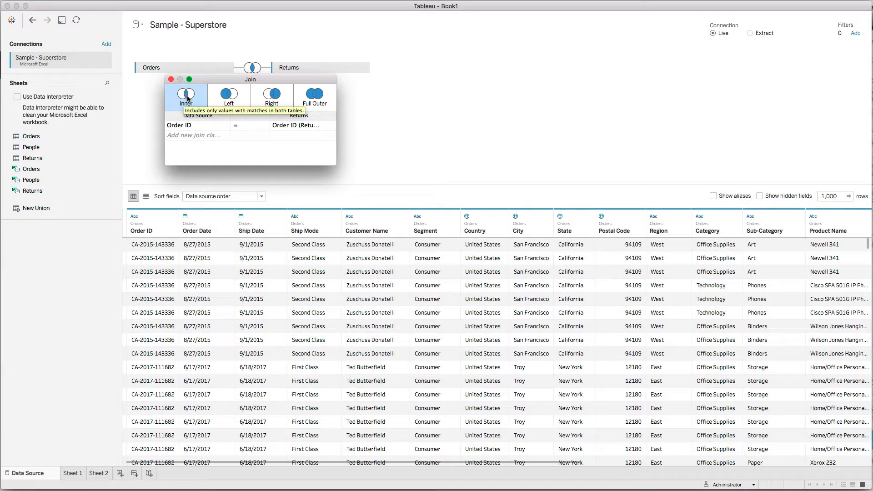
{"action": "left_click", "coordinate": [229, 96]}
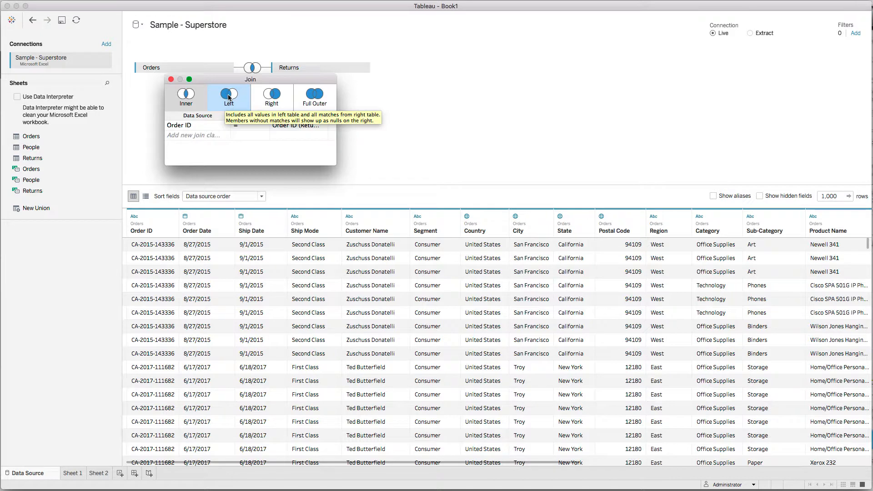
{"action": "left_click", "coordinate": [272, 97]}
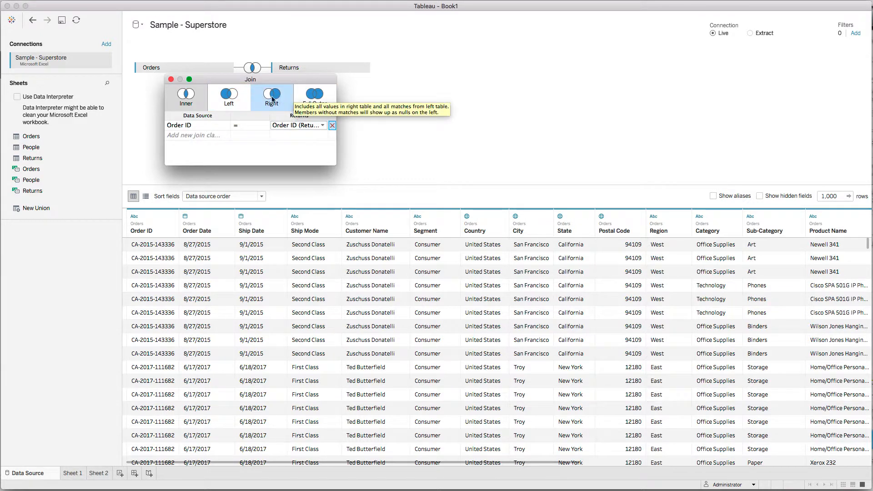
{"action": "left_click", "coordinate": [318, 98]}
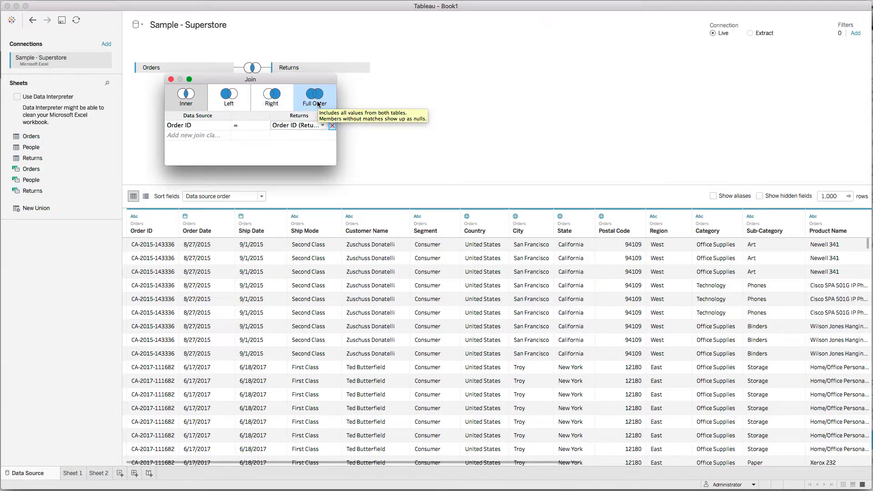
{"action": "left_click", "coordinate": [171, 79]}
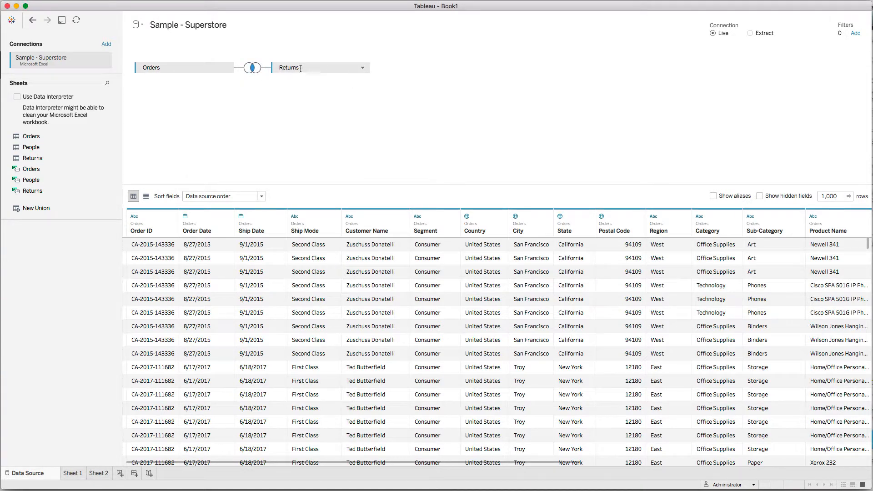
{"action": "left_click", "coordinate": [253, 68]}
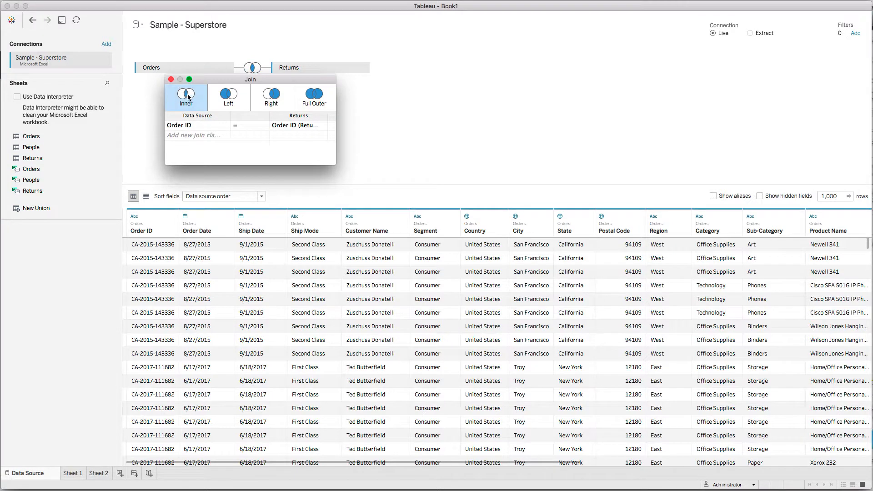
{"action": "left_click", "coordinate": [171, 80]}
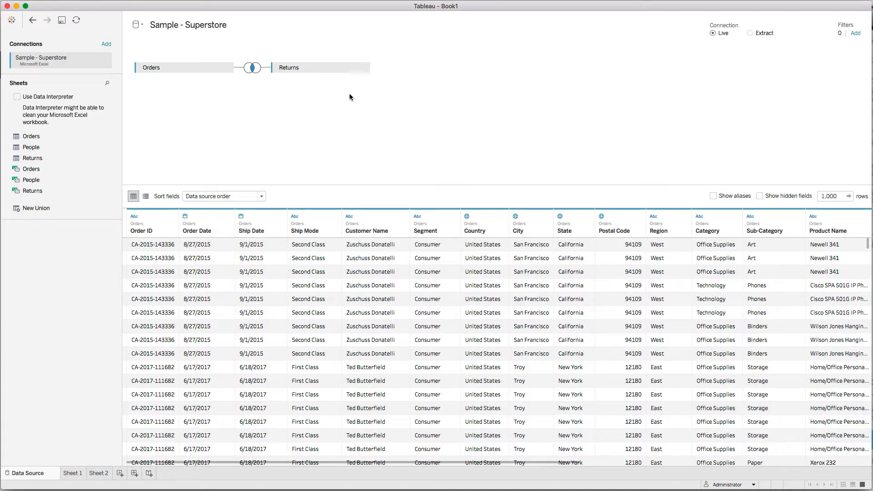
Step: Change the join between Orders and Returns to a Left join
{"action": "left_click", "coordinate": [252, 68]}
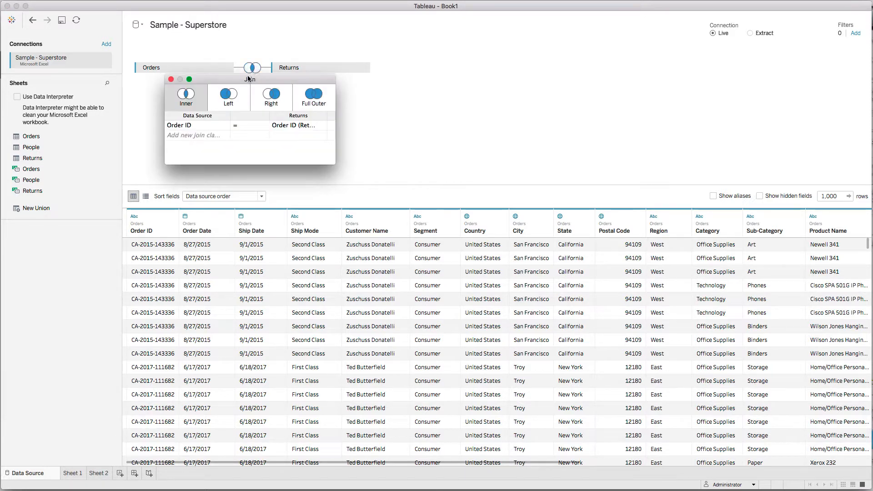
{"action": "left_click", "coordinate": [230, 94]}
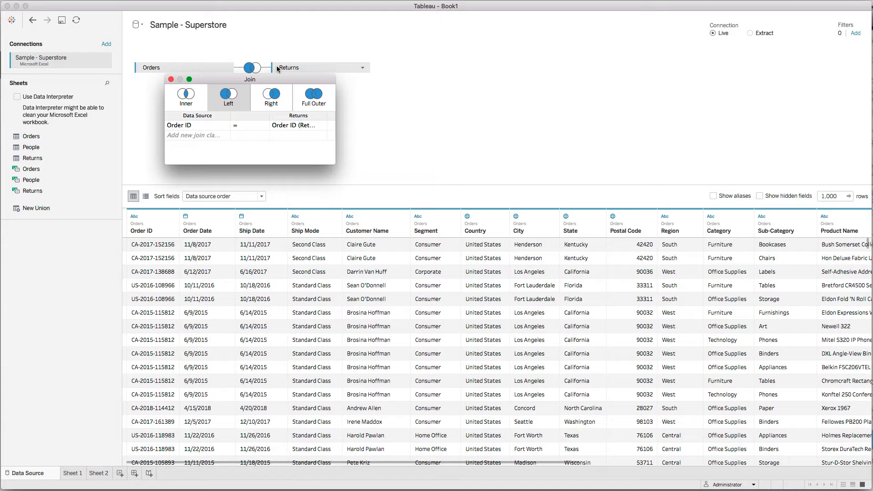
Step: Cycle through the running applications to Finder
{"action": "key", "text": "super+Tab"}
{"action": "key", "text": "super+Tab"}
{"action": "key", "text": "super+Tab"}
{"action": "key", "text": "super+Tab"}
{"action": "key", "text": "super+Tab"}
{"action": "key", "text": "super+Tab"}
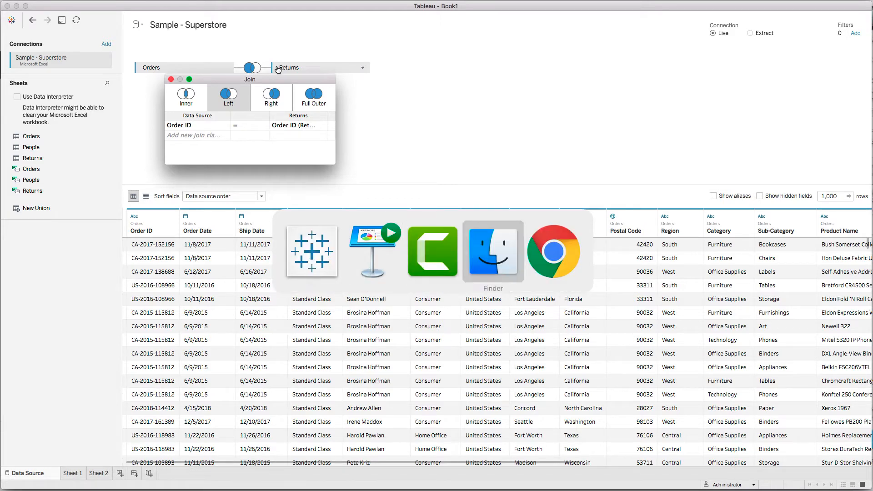